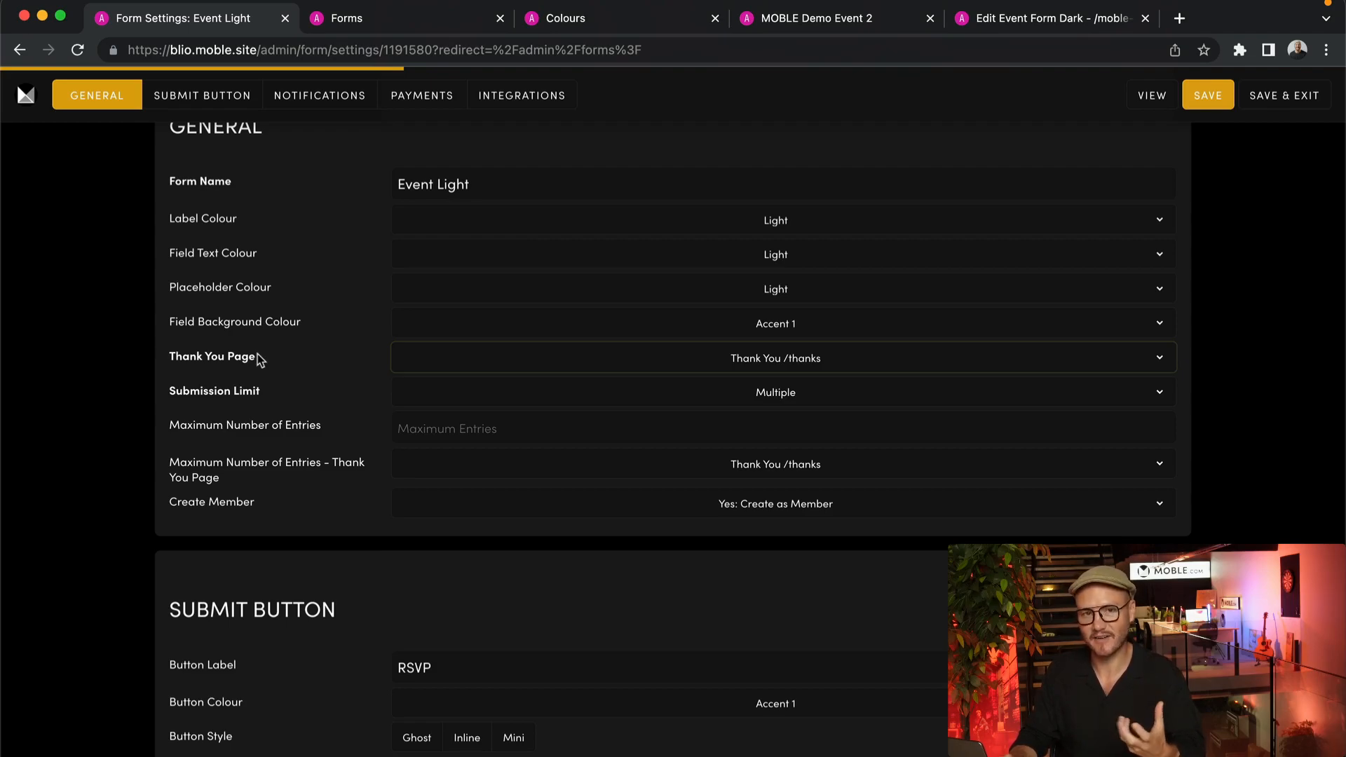
- Open the website's Pages list in a separate browser tab, keeping the Event Light form settings open
left_click(25, 98)
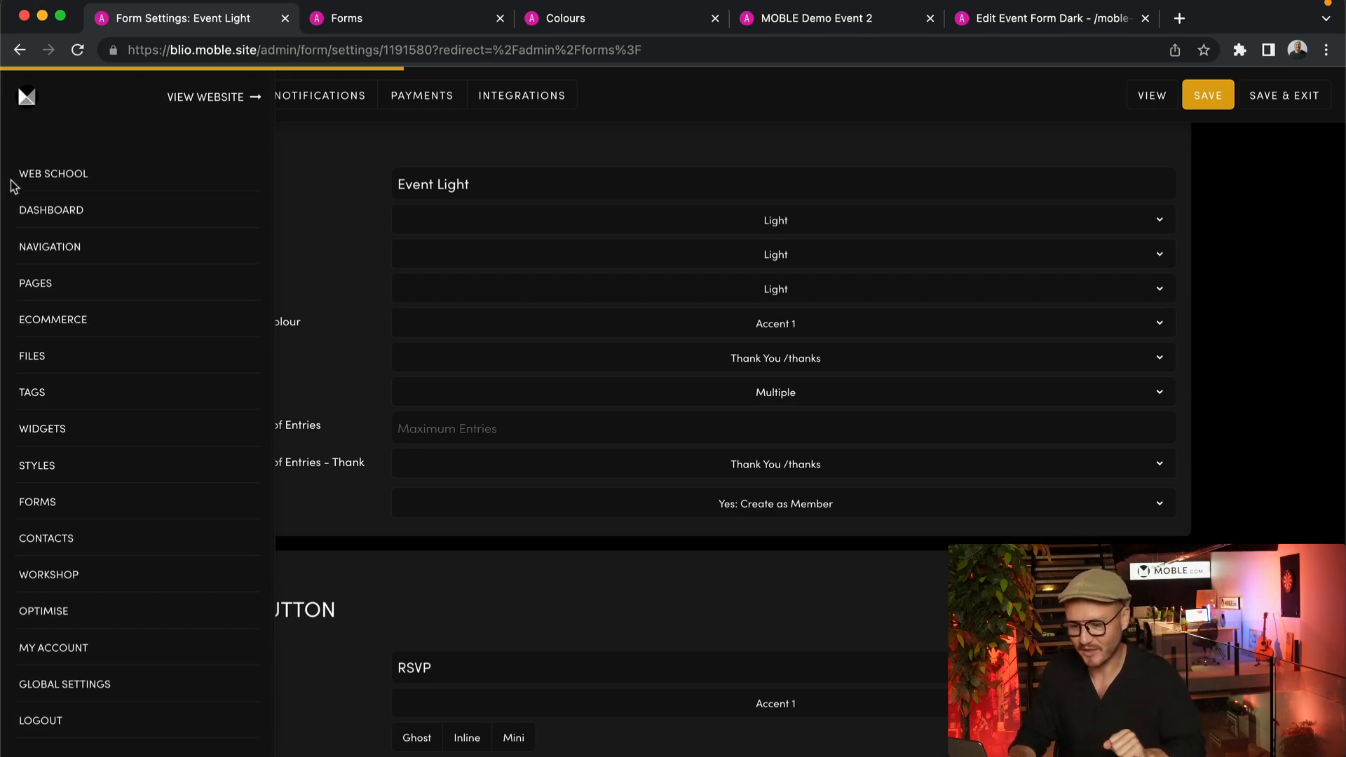
left_click(28, 280, "super")
left_click(344, 17)
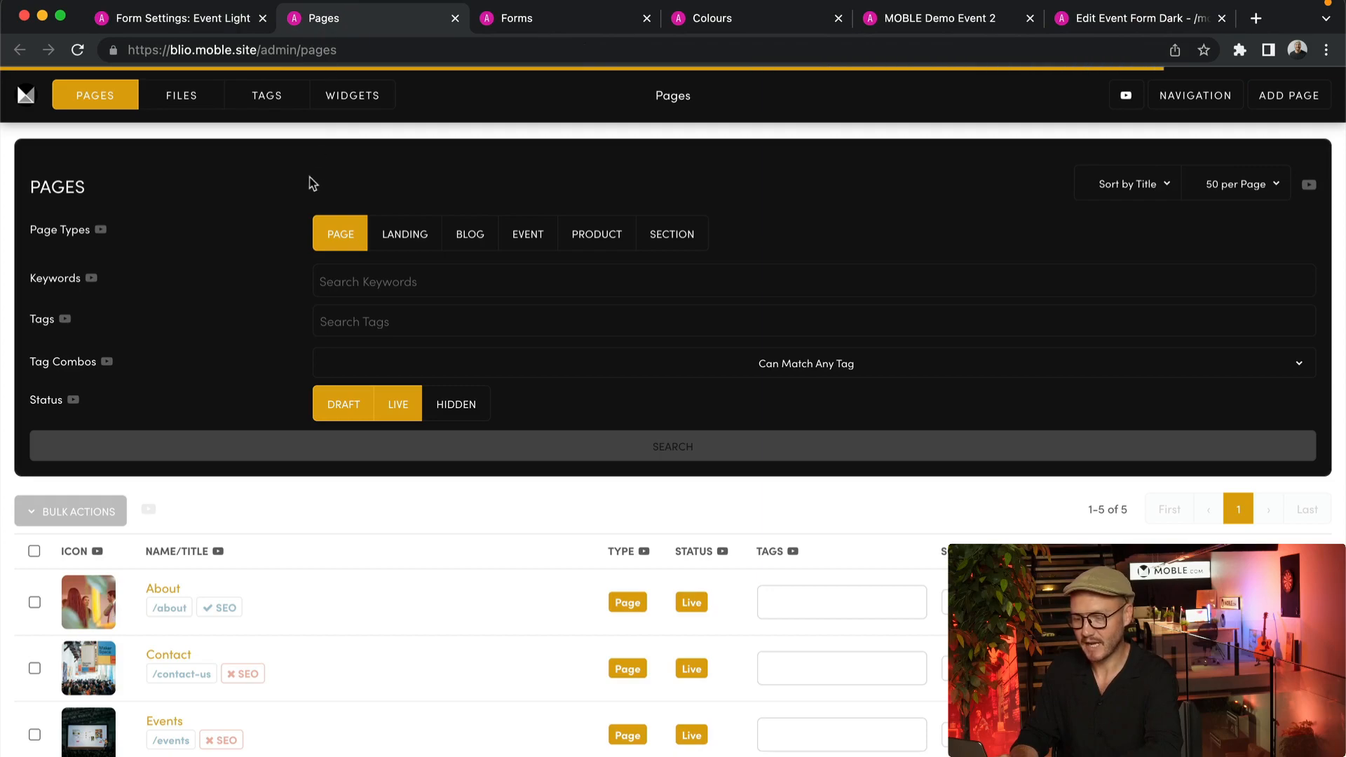
- Search the pages for the keyword "Thank" with the status filter limited to Live and Hidden
left_click(478, 410)
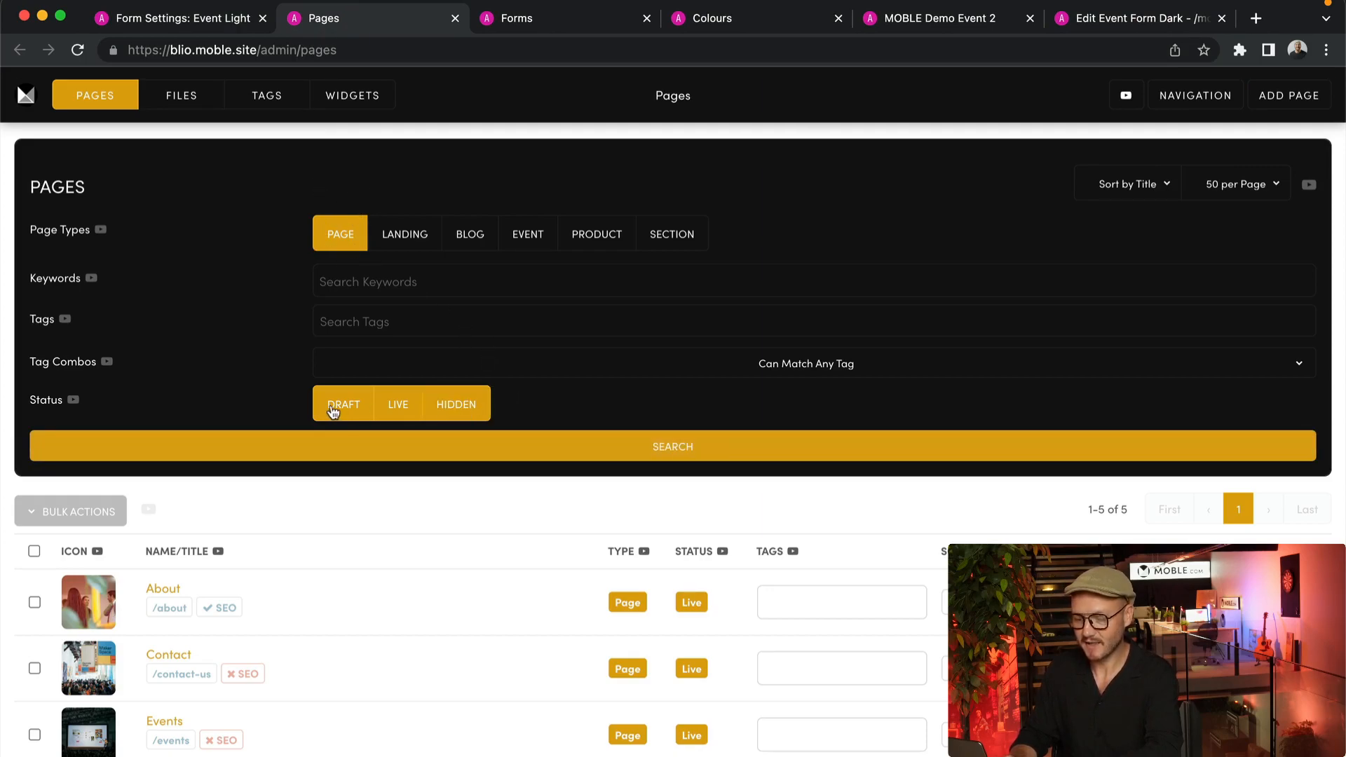
left_click(334, 412)
left_click(372, 290)
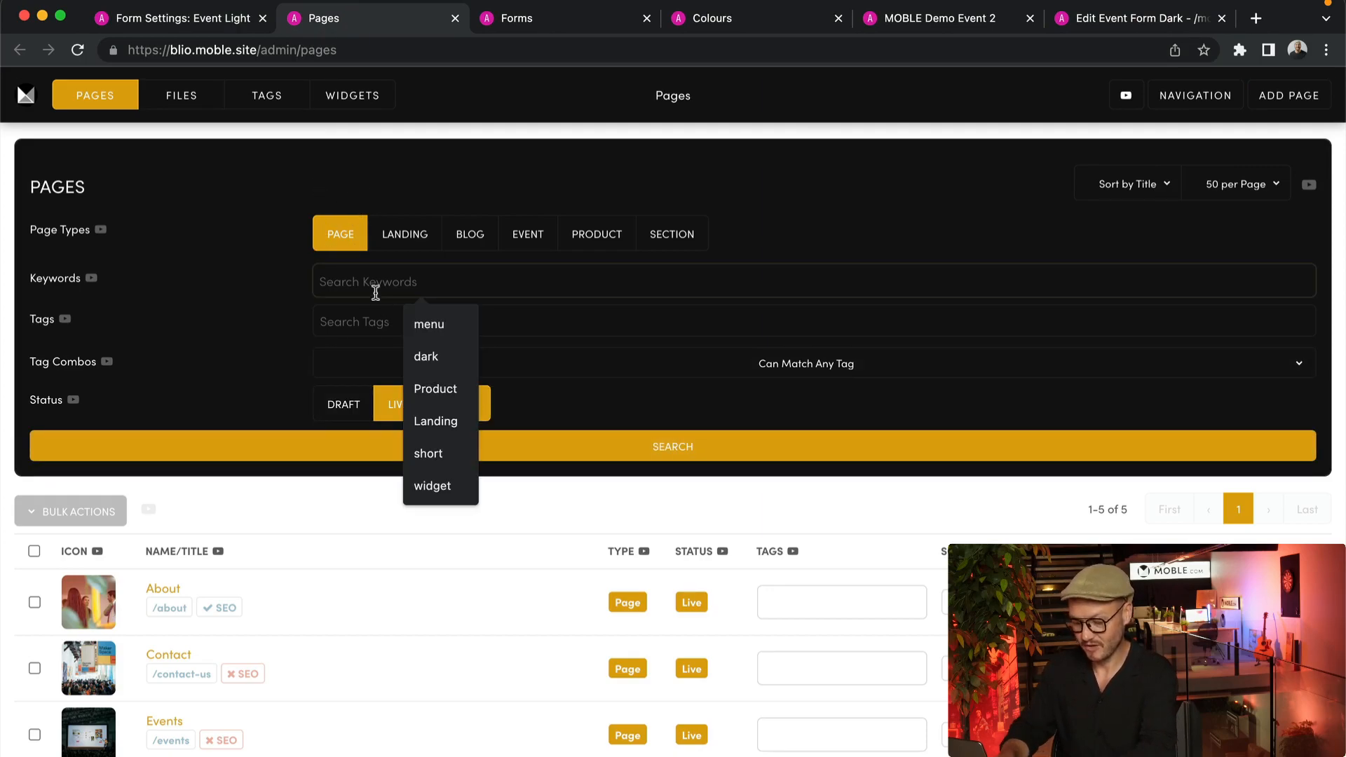
type("Thank")
left_click(265, 318)
left_click(428, 446)
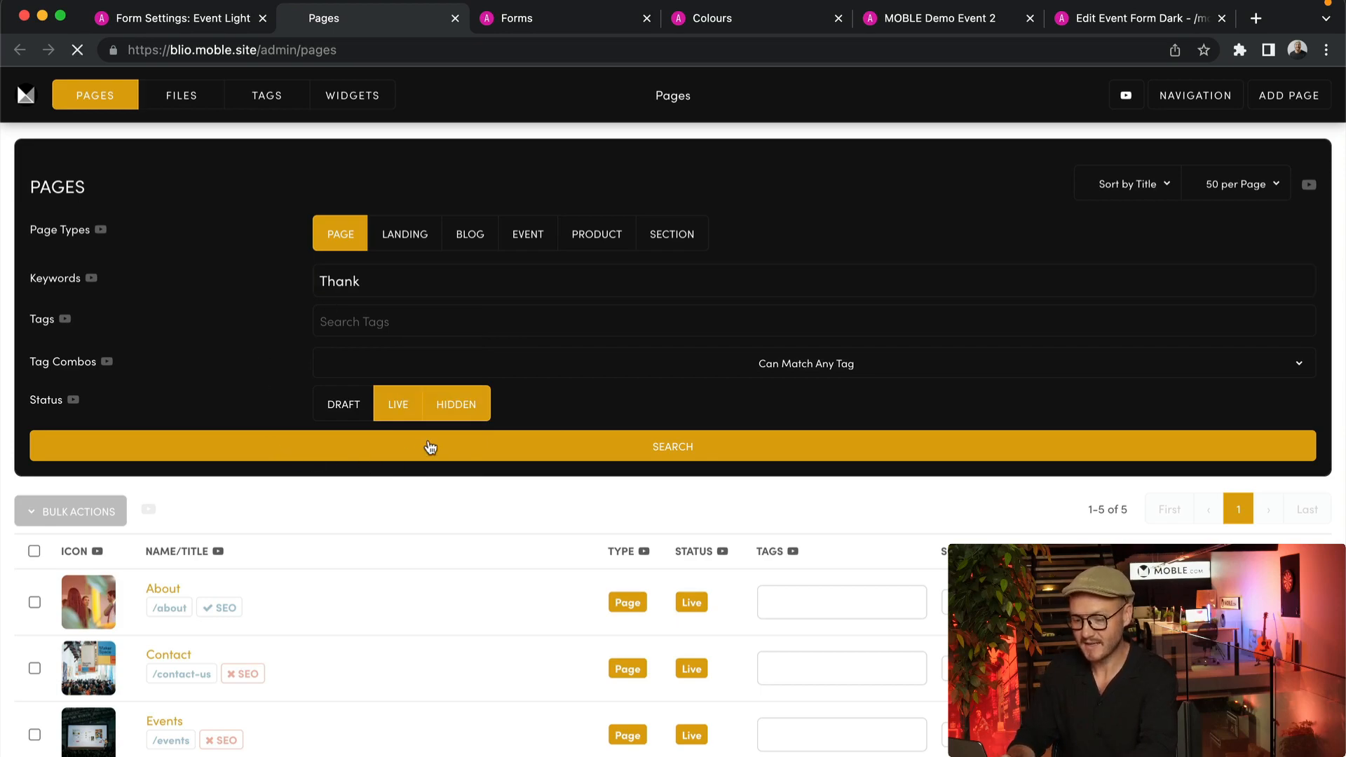
scroll(515, 568, "down", 3)
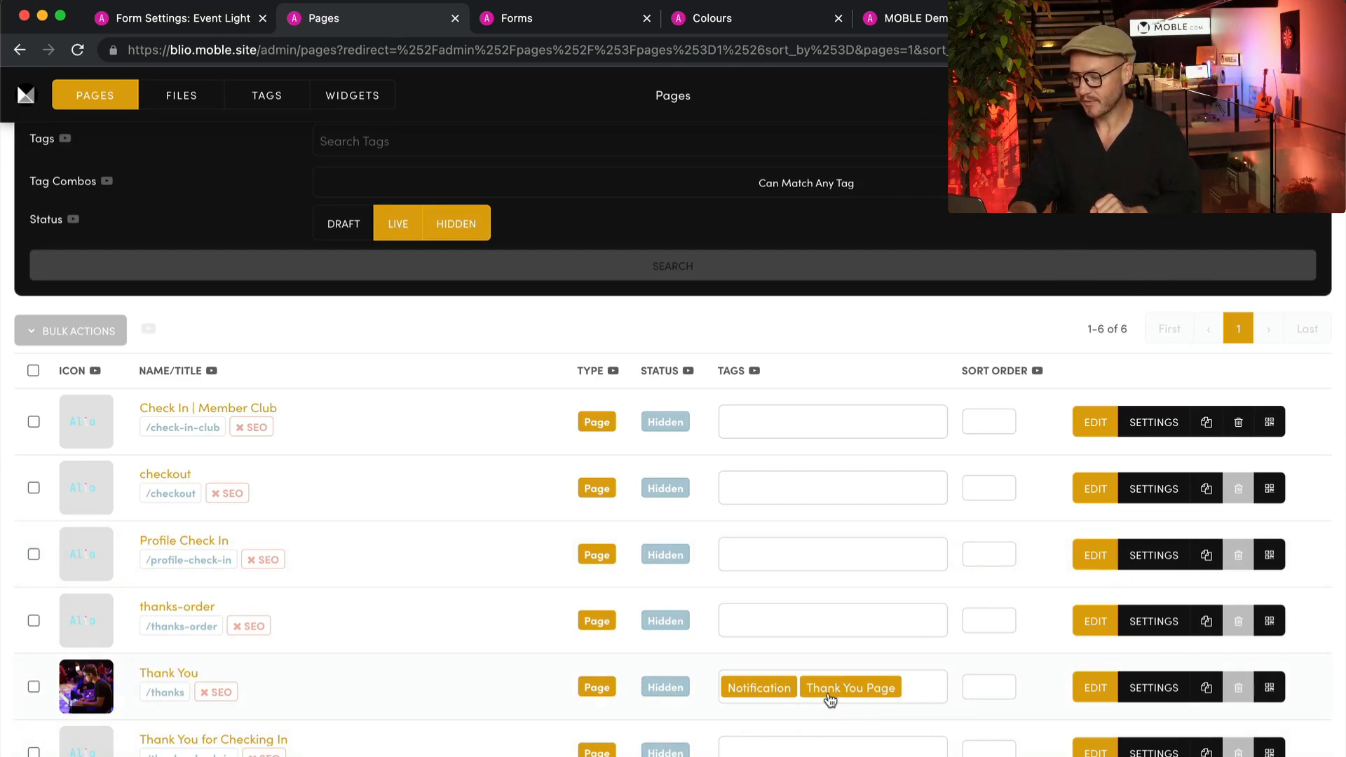
- Clear the keyword and search the pages by the tag "Thank You Page" instead
scroll(394, 413, "up", 3)
left_click(376, 282)
key("BackSpace")
key("BackSpace")
key("BackSpace")
key("BackSpace")
key("BackSpace")
left_click(358, 322)
type("Thank")
left_click(382, 348)
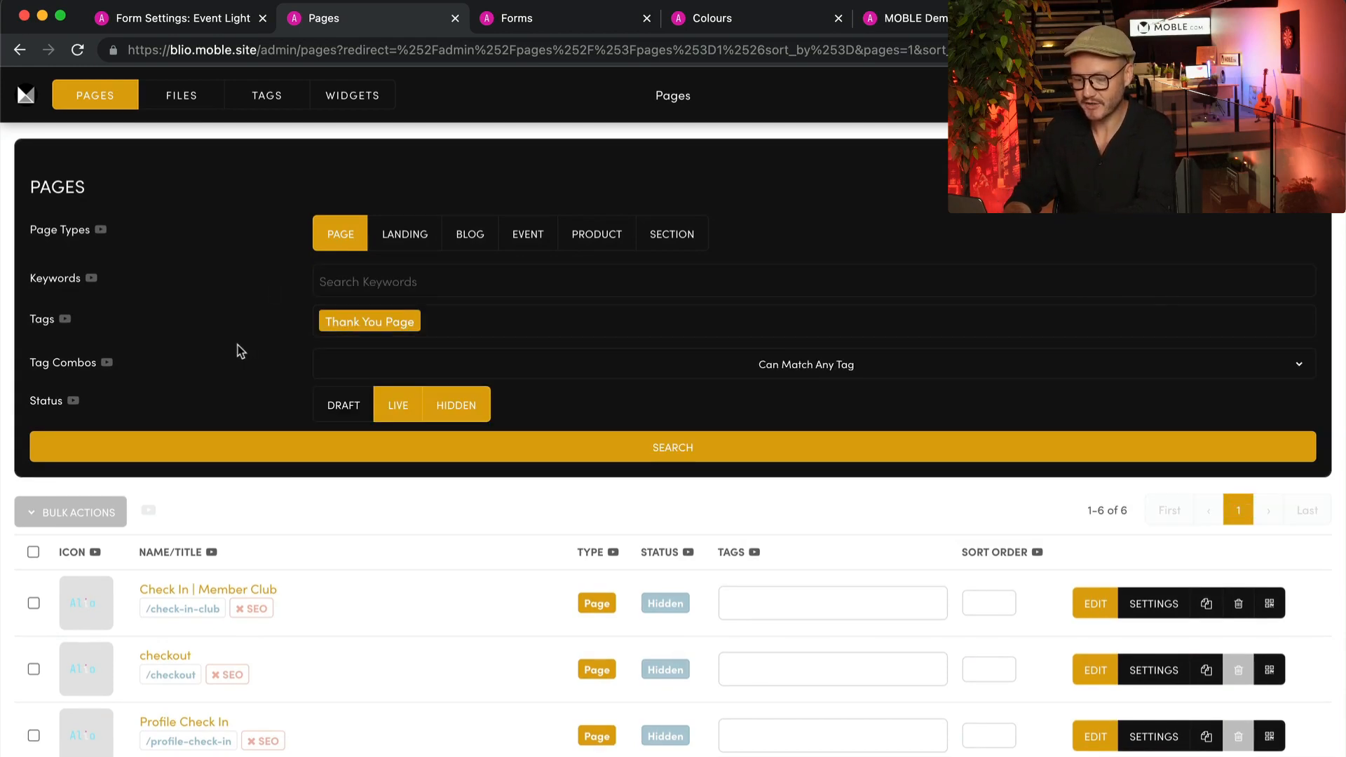
left_click(353, 437)
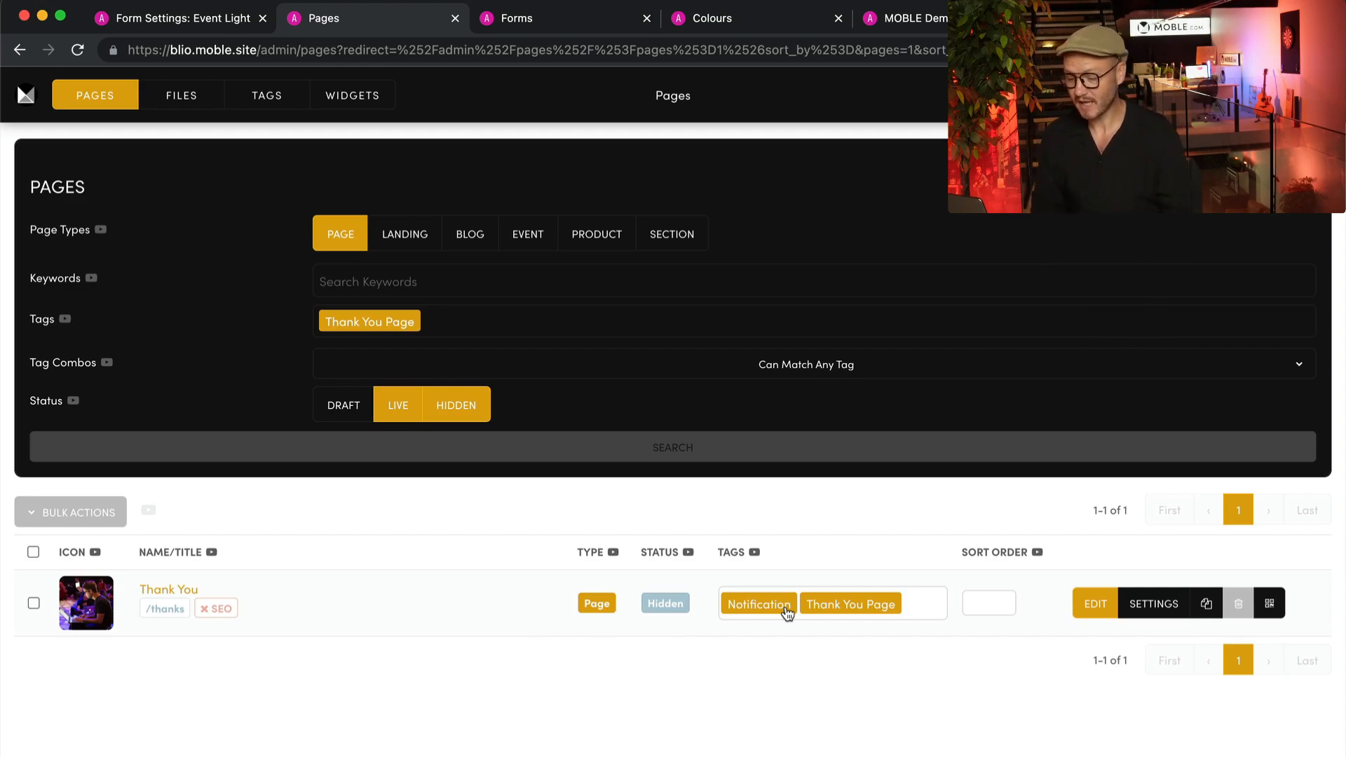
- Replace the tag filter with "Notification", include the Section page type, and run the page search
left_click(496, 325)
key("BackSpace")
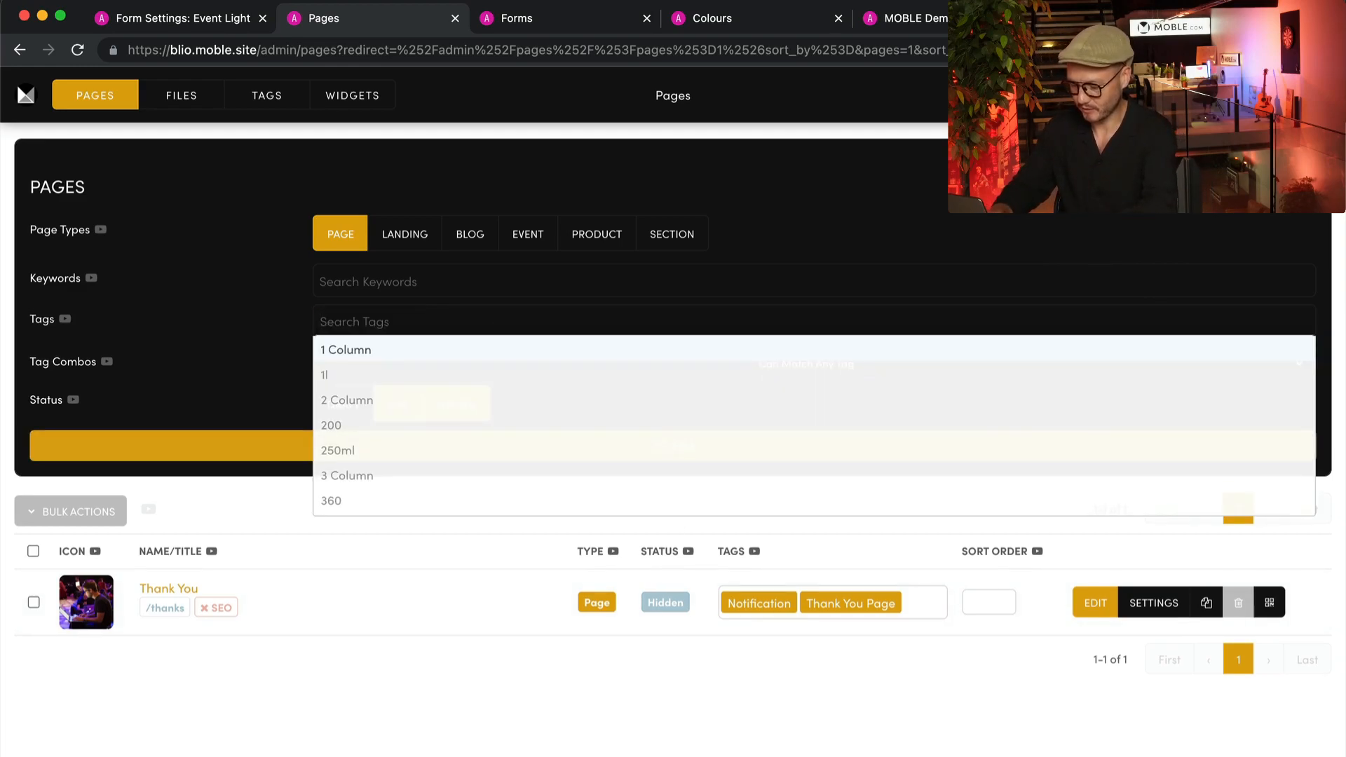
type("Not")
left_click(490, 349)
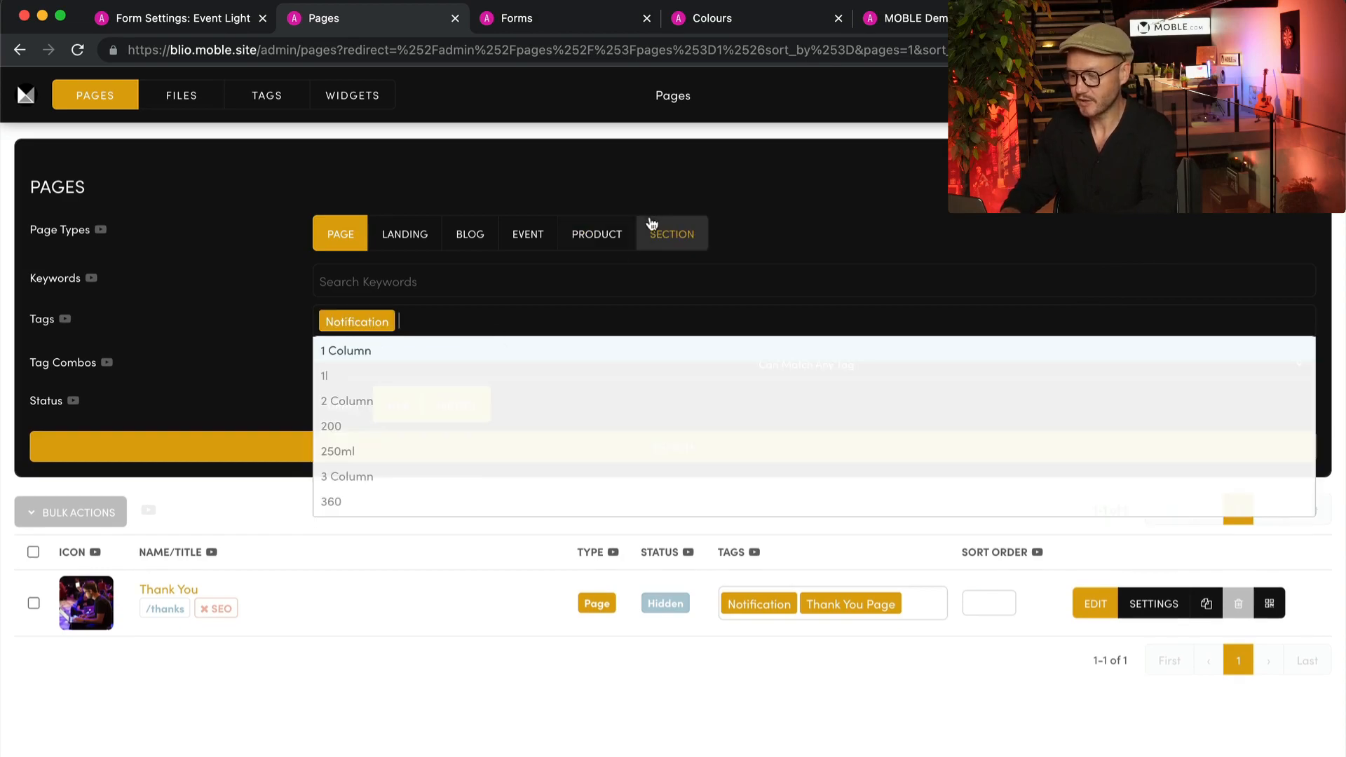
left_click(674, 231)
left_click(688, 440)
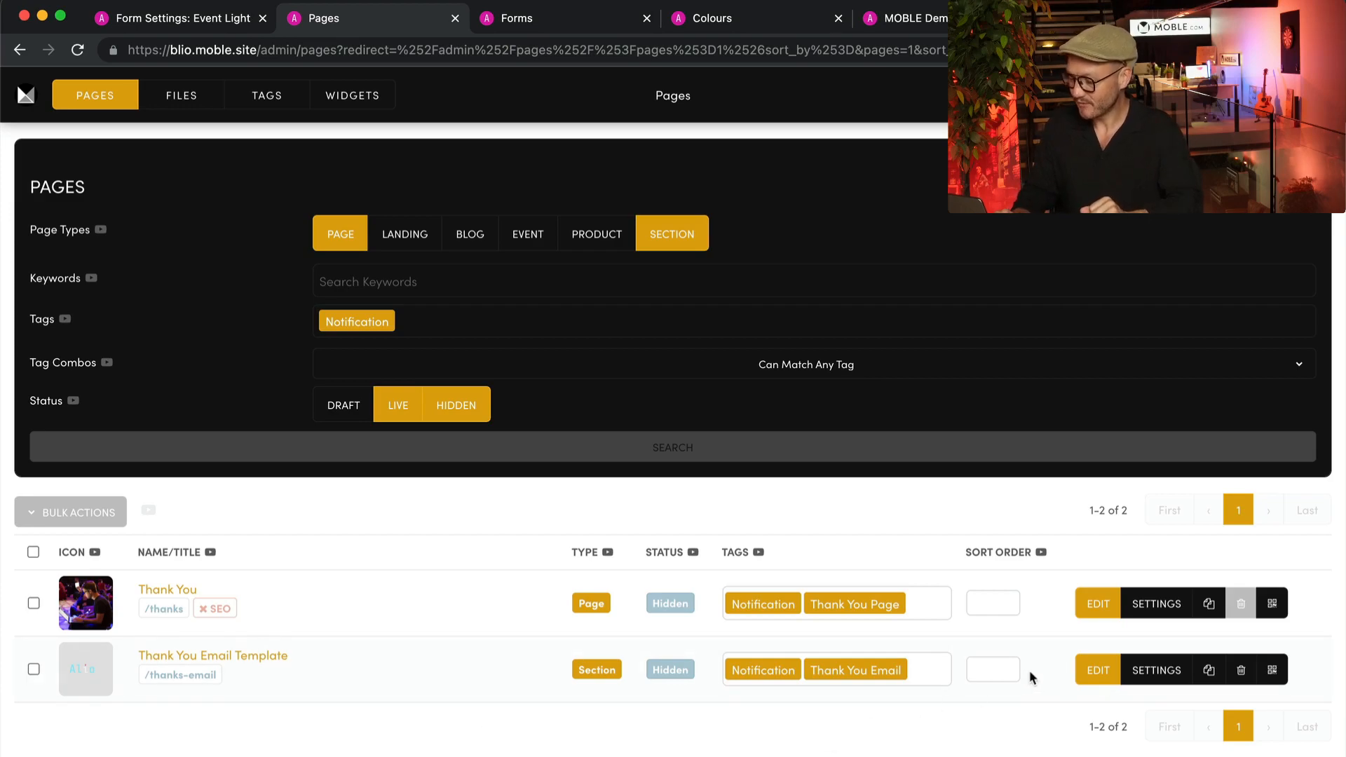
- Open the Thank You Email Template section for editing in its own tab and place the cursor in its body text
left_click(1083, 676, "super")
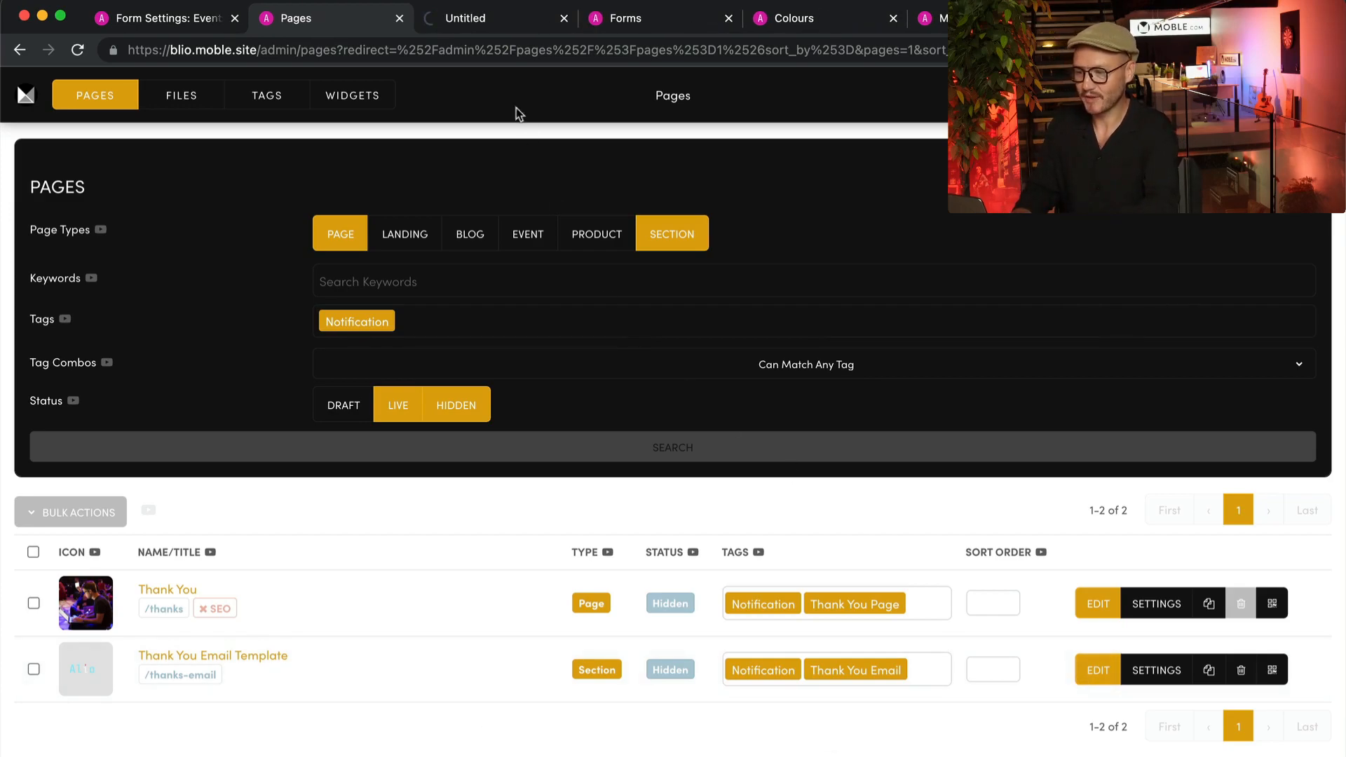
left_click(473, 26)
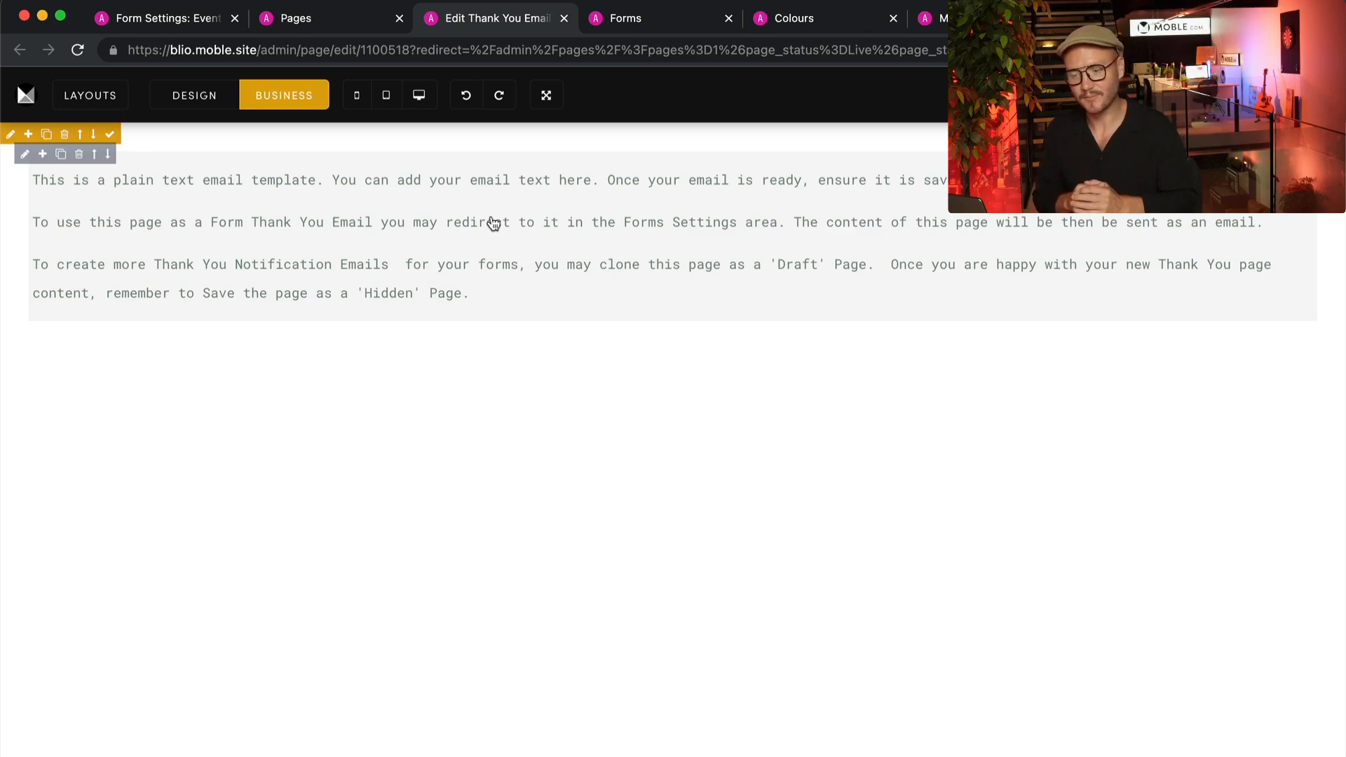
left_click(488, 301)
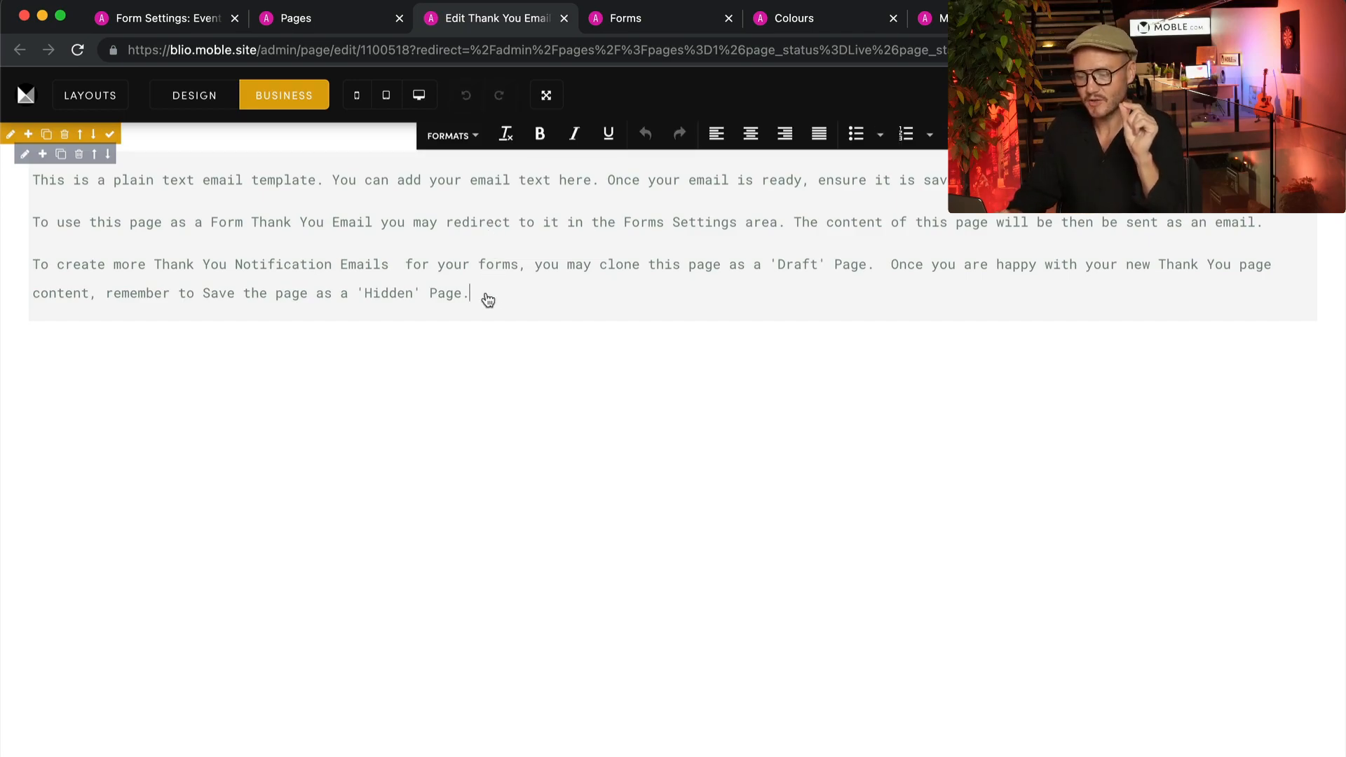
- Open the Thank You page from the Pages list in a new tab and examine its published content
left_click(309, 17)
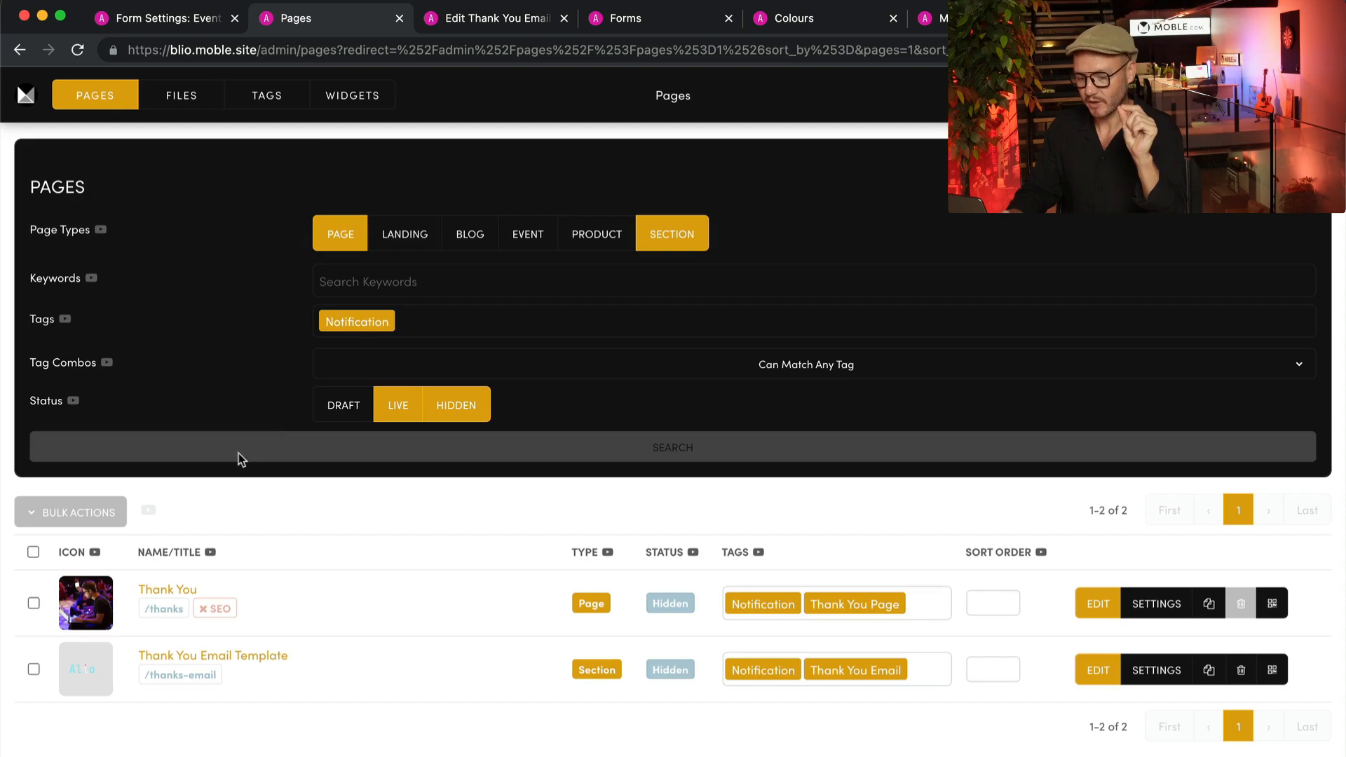
left_click(149, 589, "super")
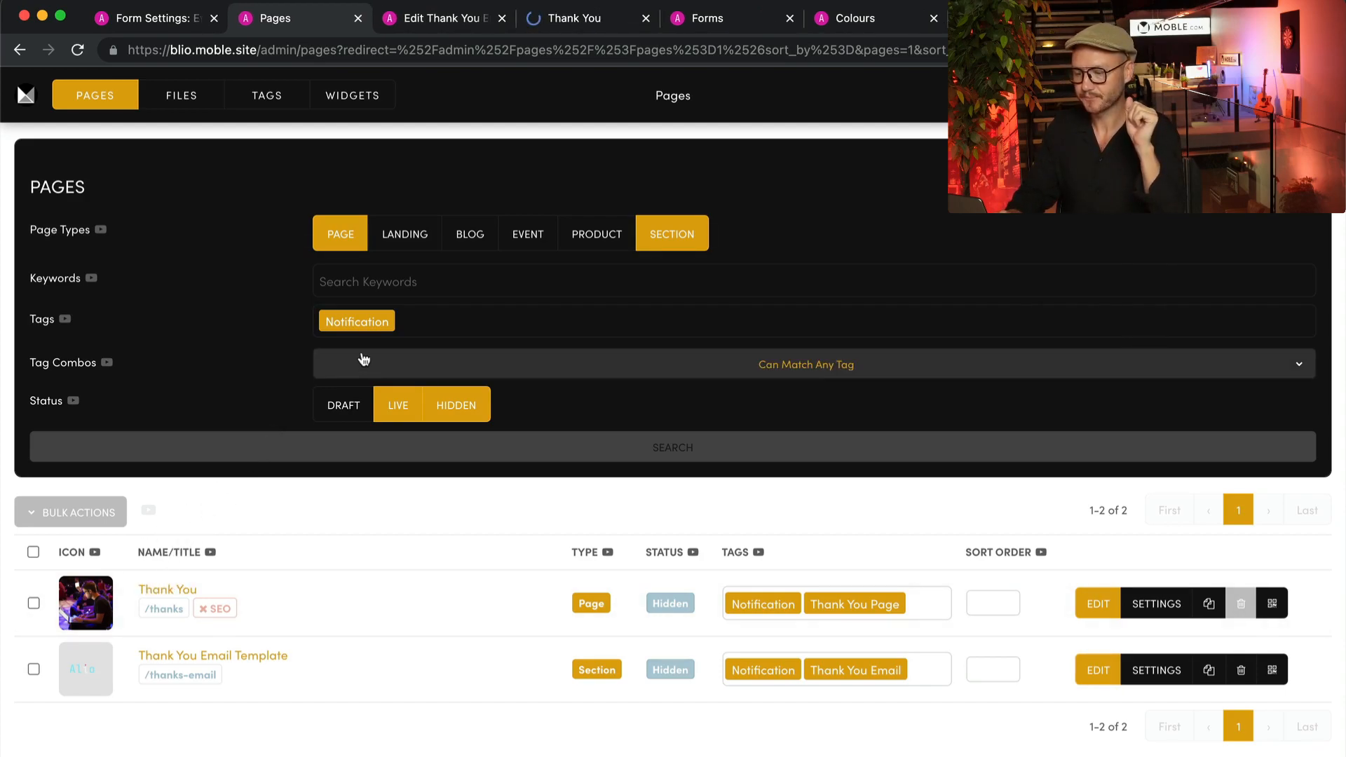
left_click(573, 21)
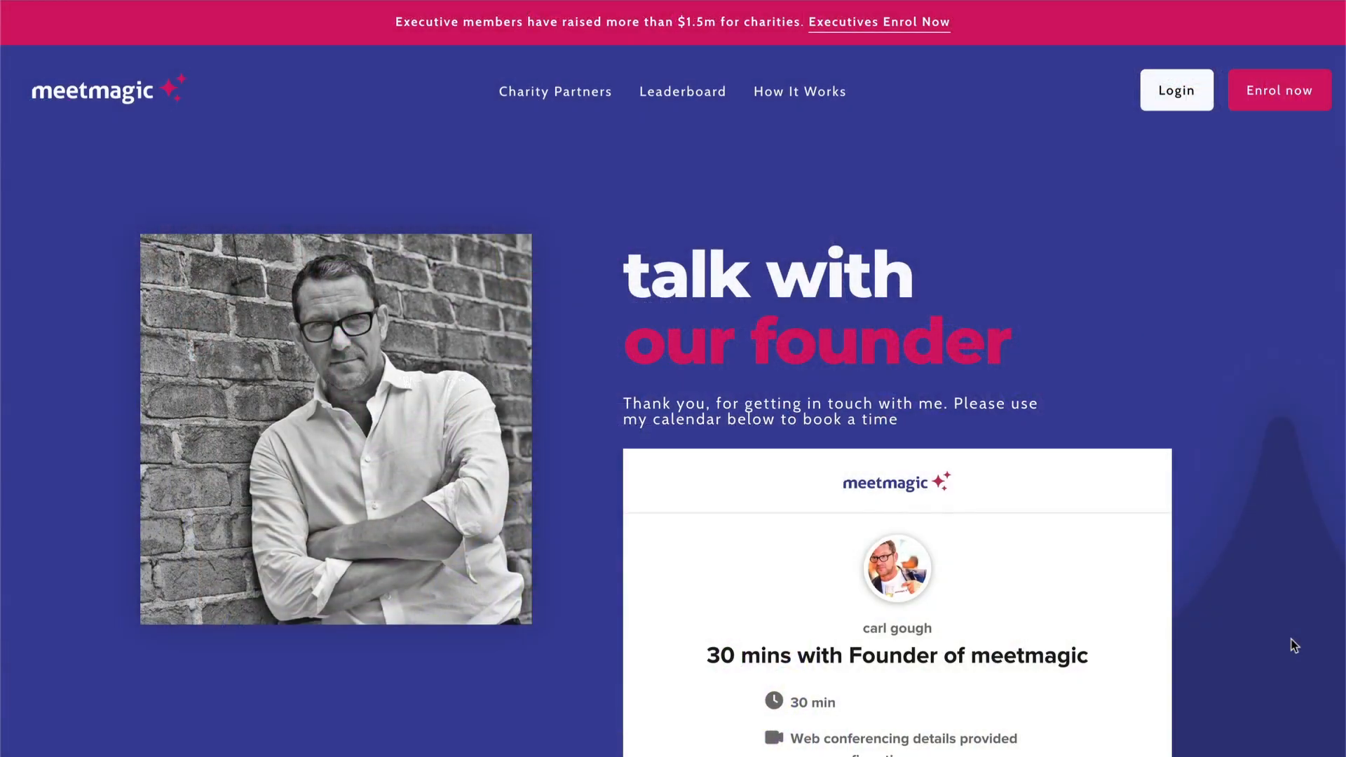
scroll(1294, 644, "down", 4)
scroll(1294, 645, "down", 6)
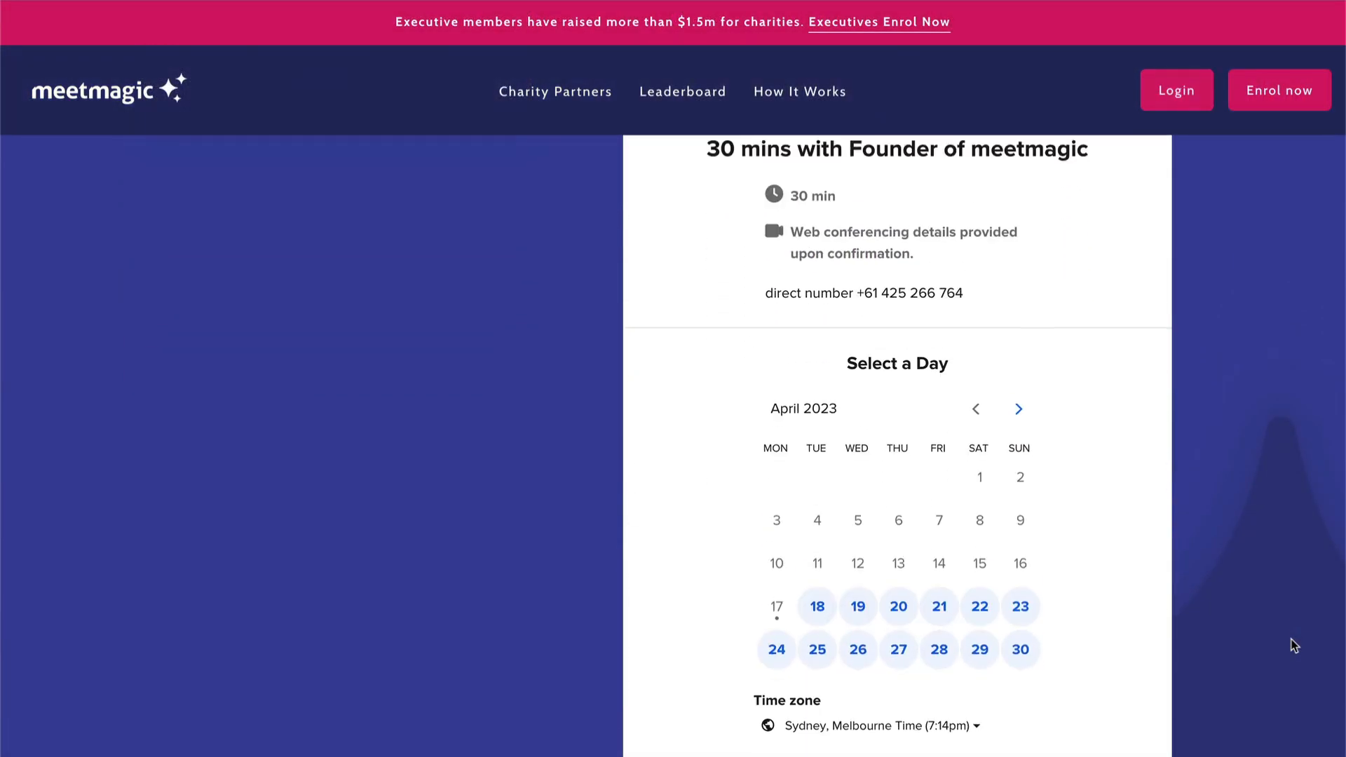
scroll(1293, 645, "up", 10)
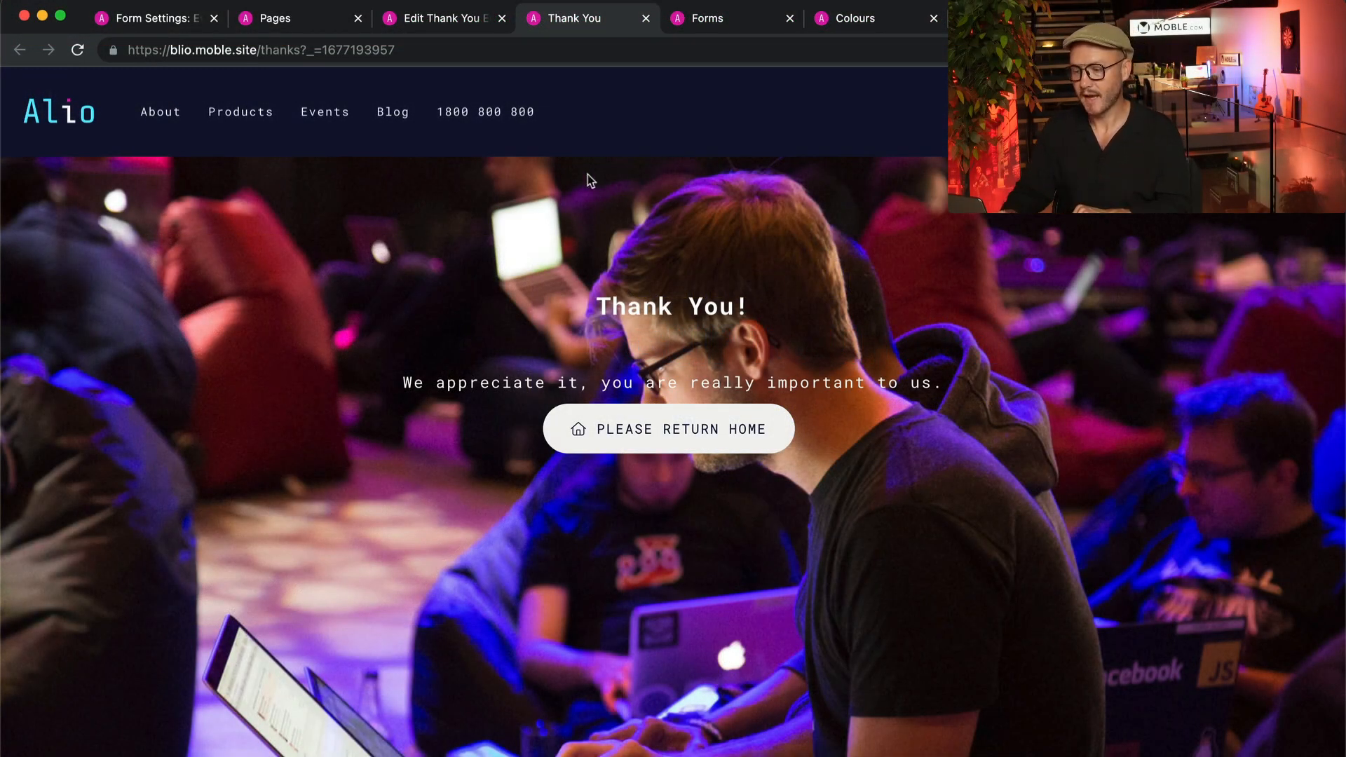
- In the Event Light form's email notification settings, set the Email Body Content to "Thank You Email Template /thanks-email"
left_click(470, 27)
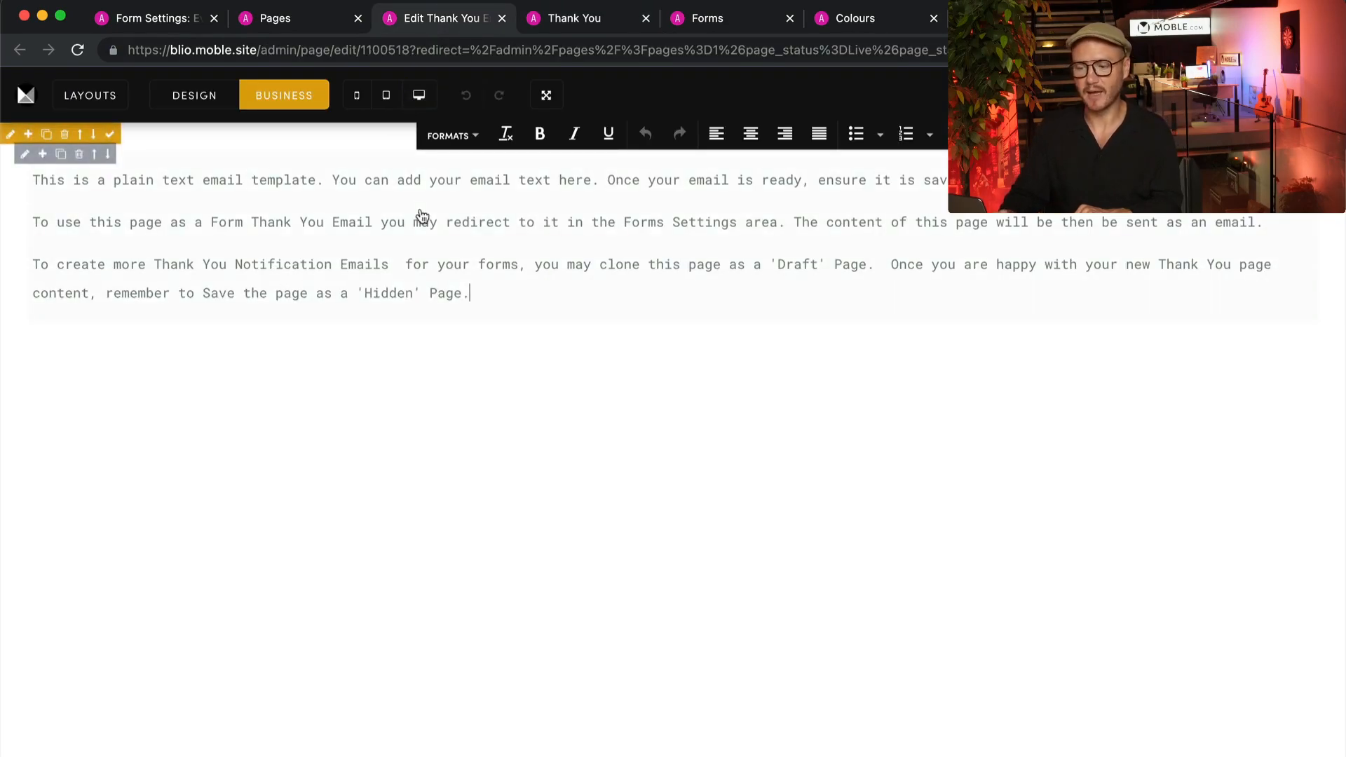
left_click(188, 21)
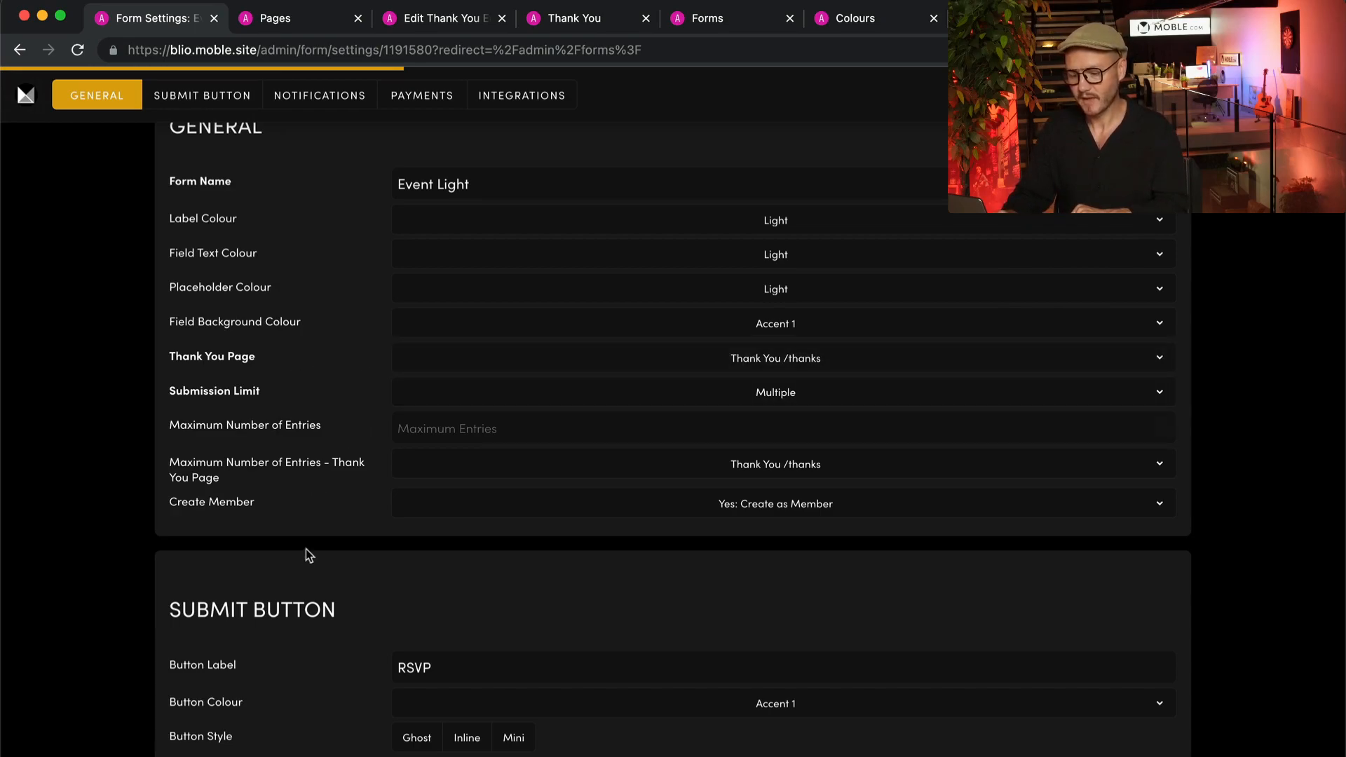
left_click(320, 97)
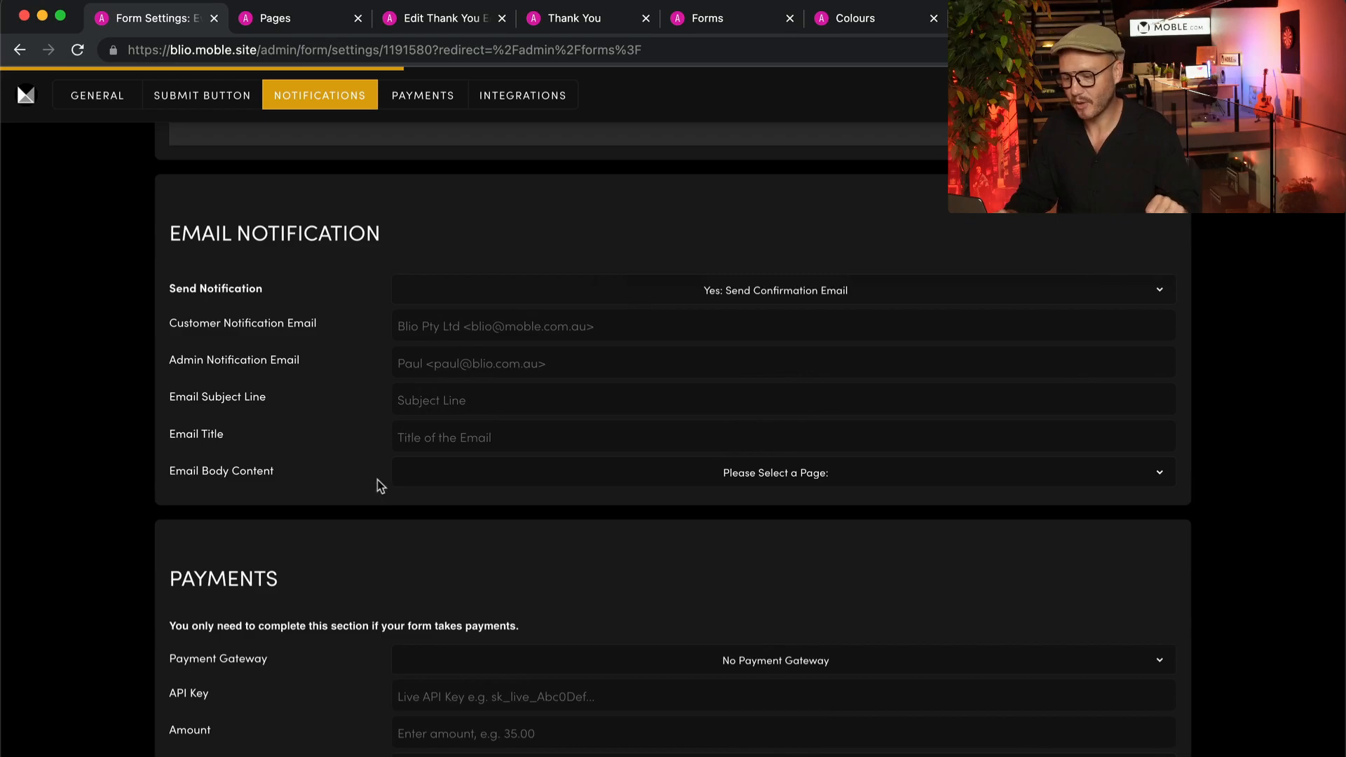
left_click(703, 474)
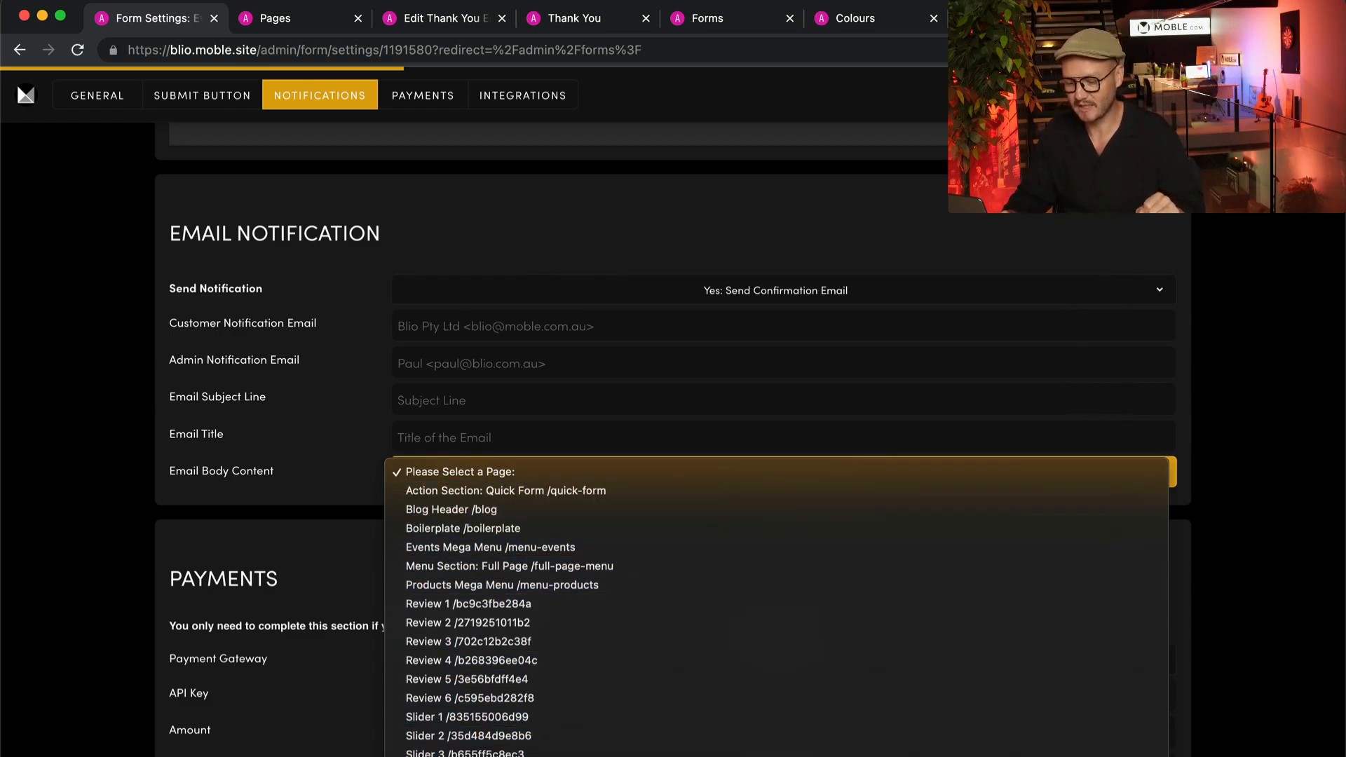
left_click(792, 756)
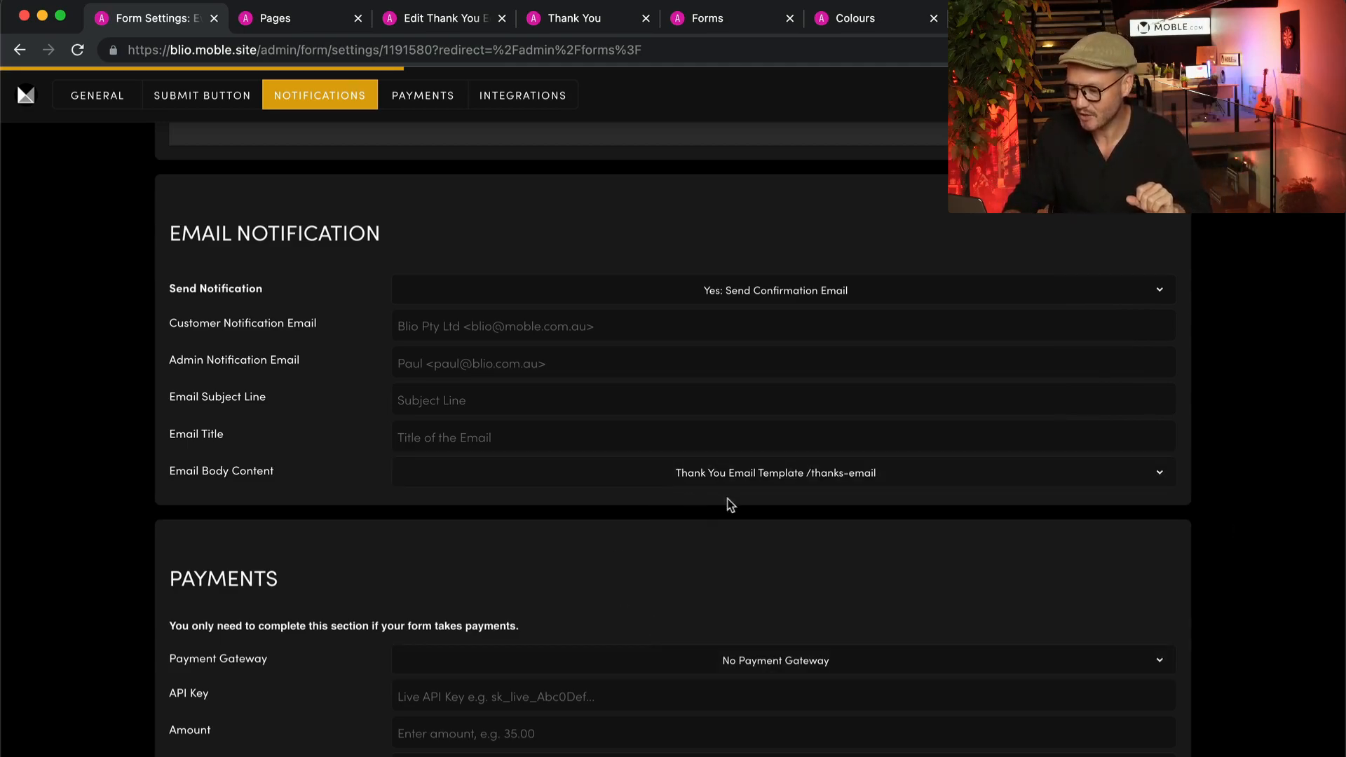
- Review the form's general and submit button settings, and open the Send Notification options in the Email Notification section
scroll(842, 470, "up", 15)
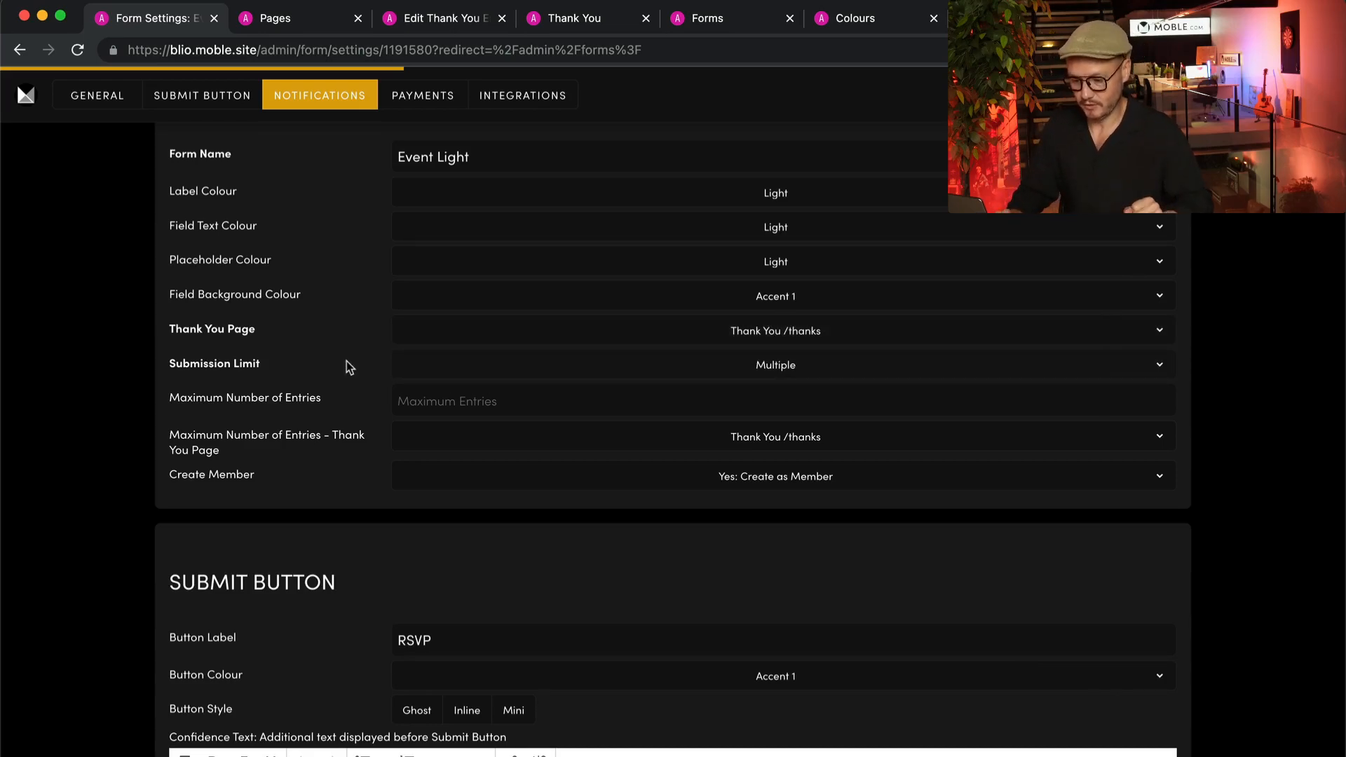
scroll(346, 361, "down", 3)
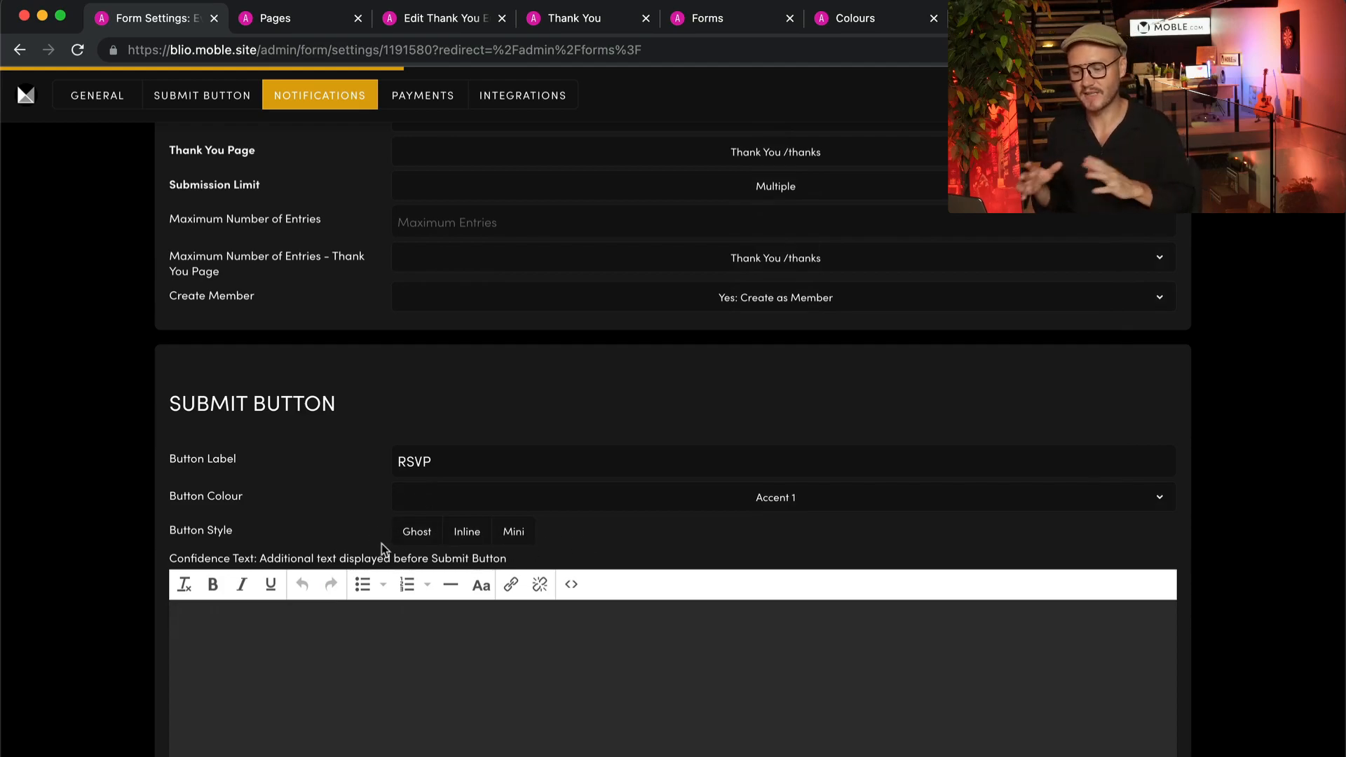
scroll(275, 499, "down", 2)
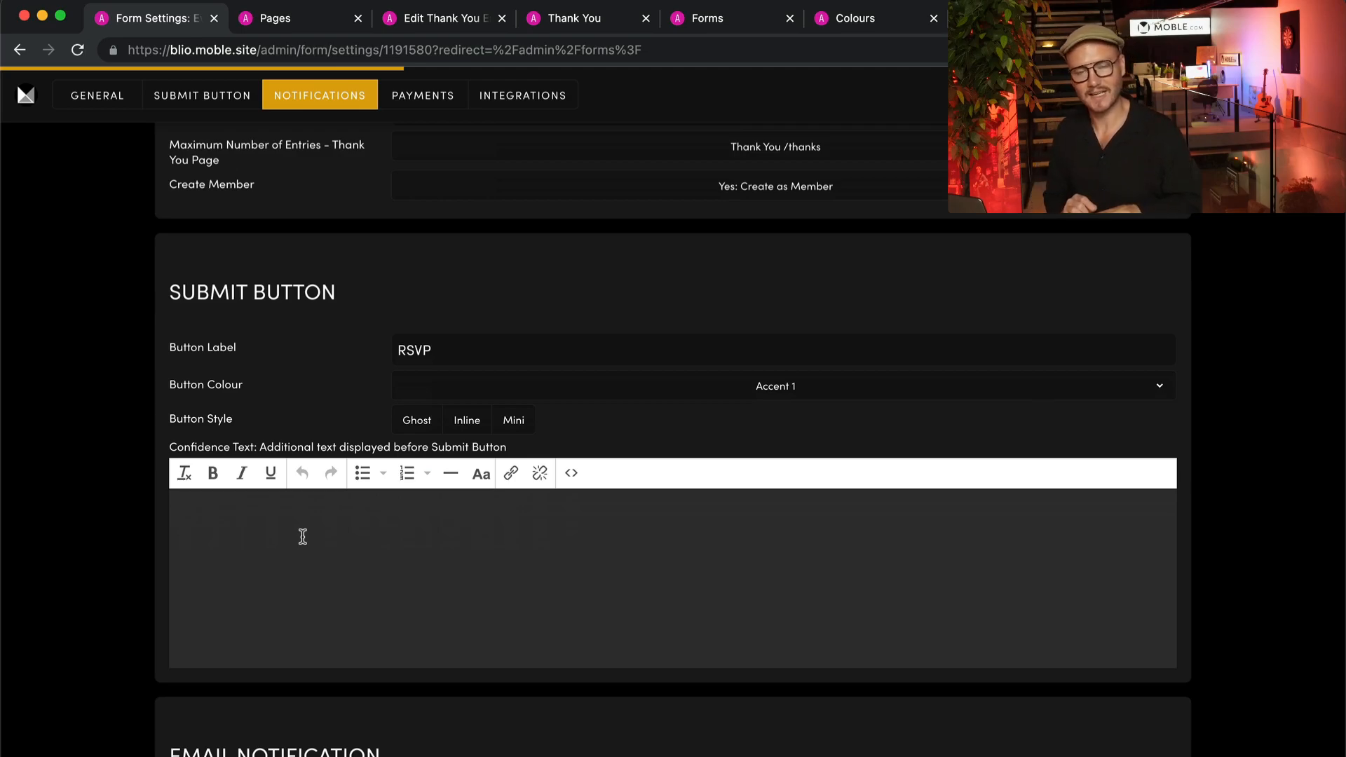
scroll(303, 536, "down", 6)
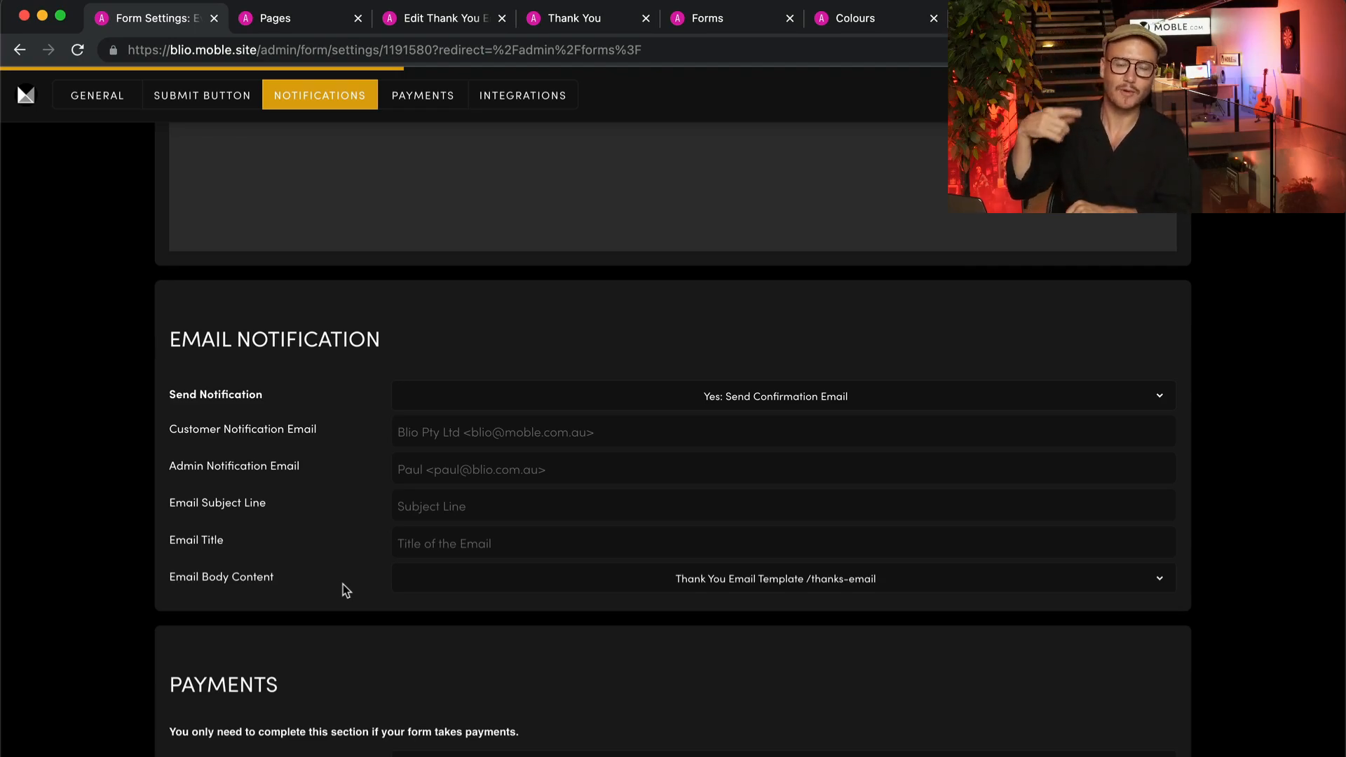
left_click(748, 390)
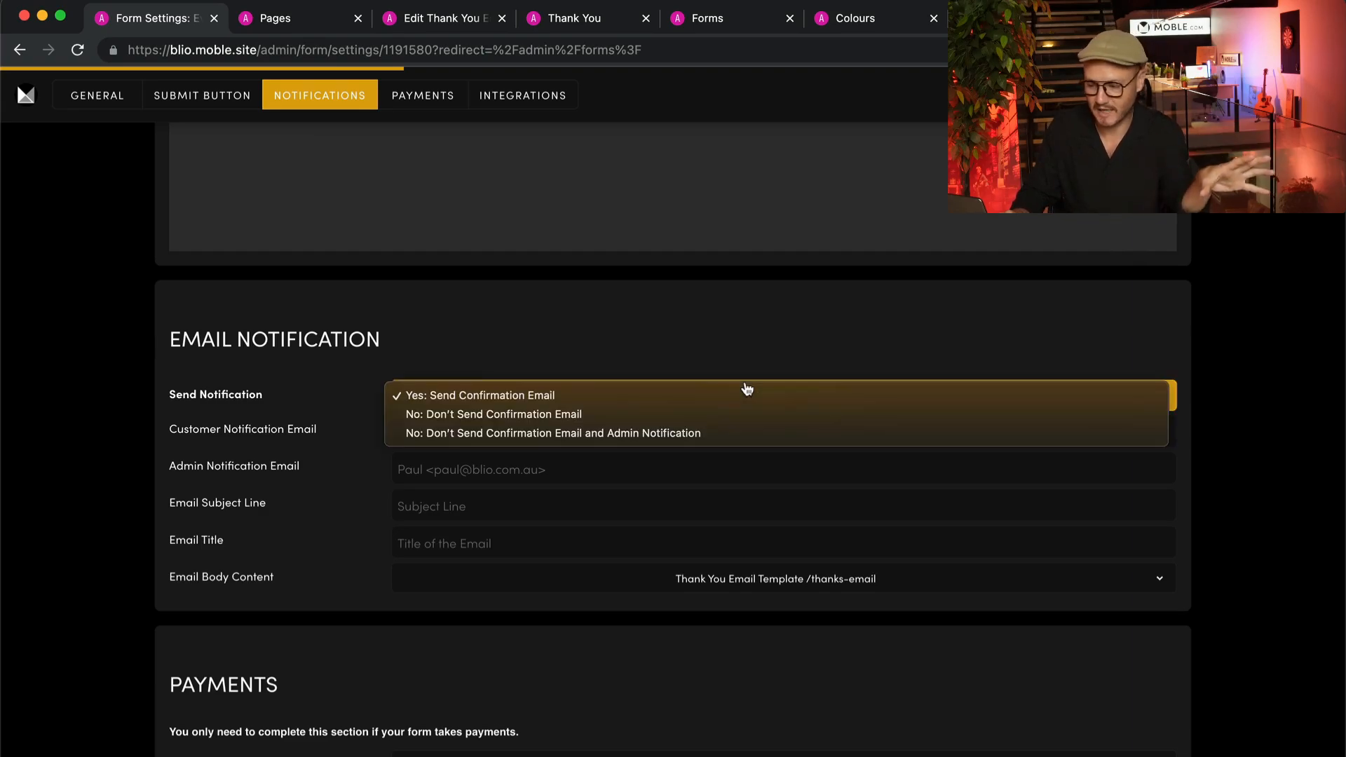